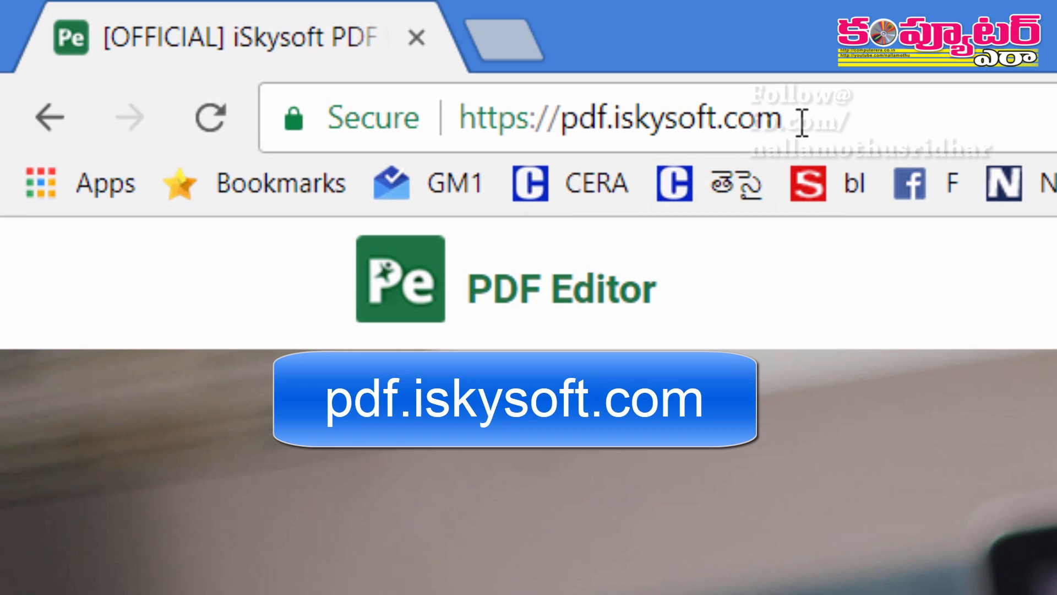
With pdf.iskysoft.com open in Chrome, bring up Windows search to find the editor
{"action": "left_click", "coordinate": [802, 122]}
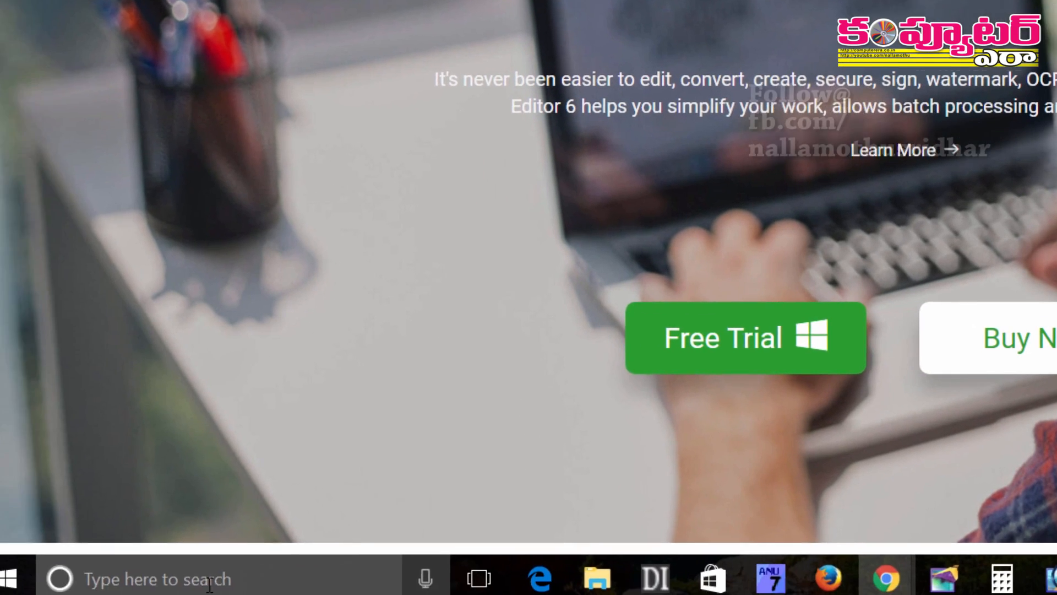
{"action": "key", "text": "super"}
Launch PDF Editor 6 Pro from a 'pdf' search and open the Desktop's Scholarship application PDF
{"action": "type", "text": "pdf"}
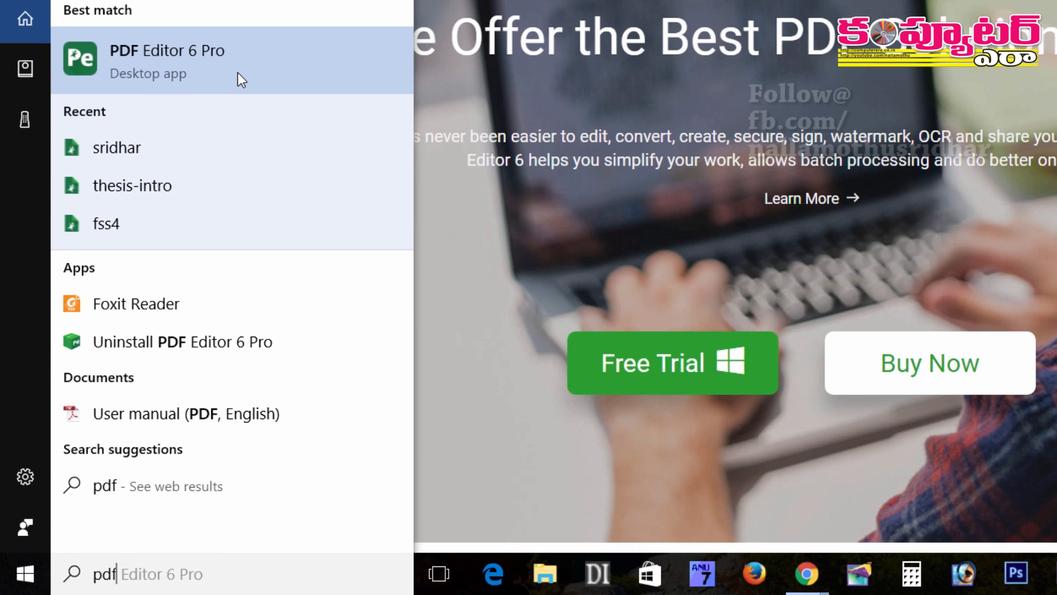
{"action": "left_click", "coordinate": [238, 73]}
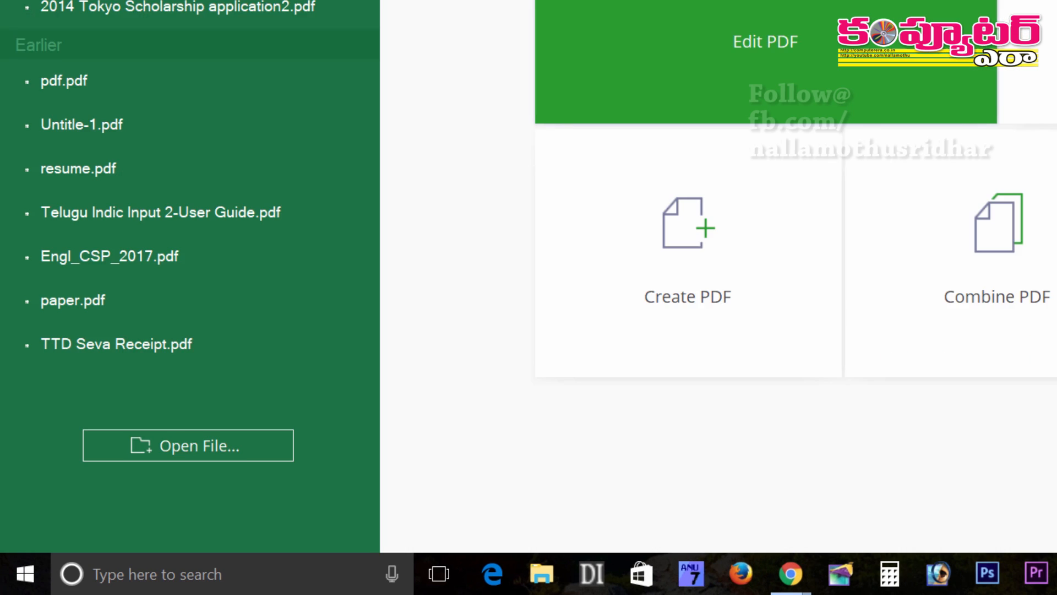
{"action": "left_click", "coordinate": [188, 445]}
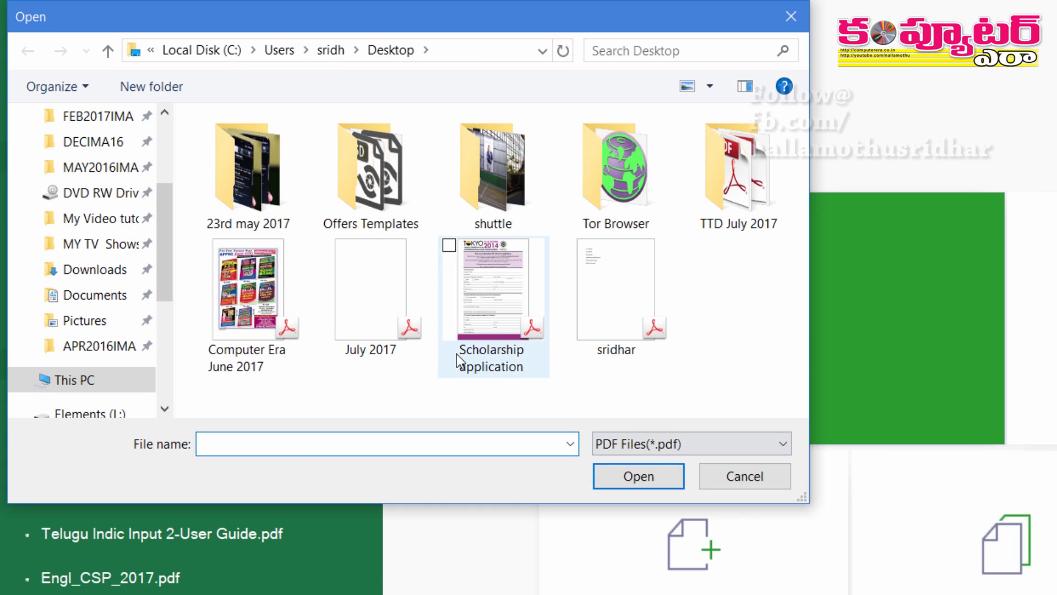
{"action": "left_click", "coordinate": [489, 303]}
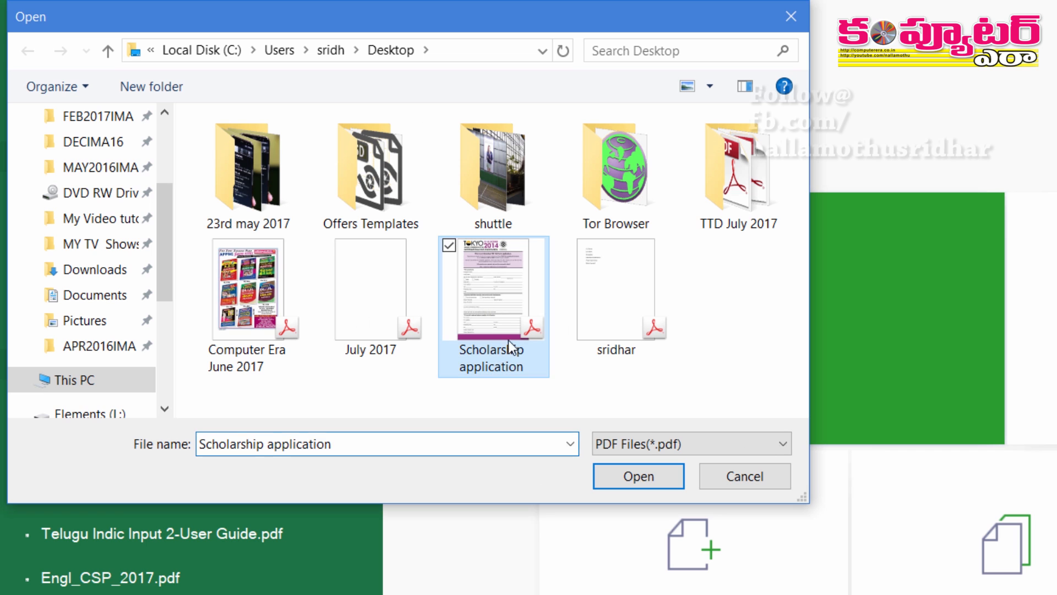
{"action": "left_click", "coordinate": [648, 486]}
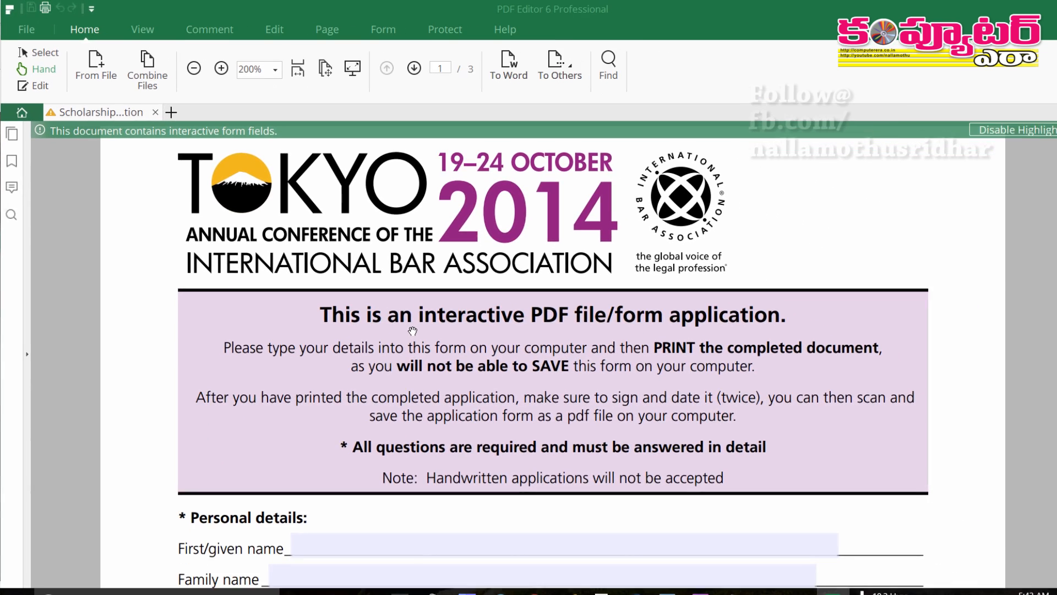
Enter the applicant's full name in the First/given name field, fixing a typo
{"action": "scroll", "coordinate": [406, 238], "scroll_direction": "down", "scroll_amount": 5}
{"action": "scroll", "coordinate": [358, 242], "scroll_direction": "up", "scroll_amount": 2}
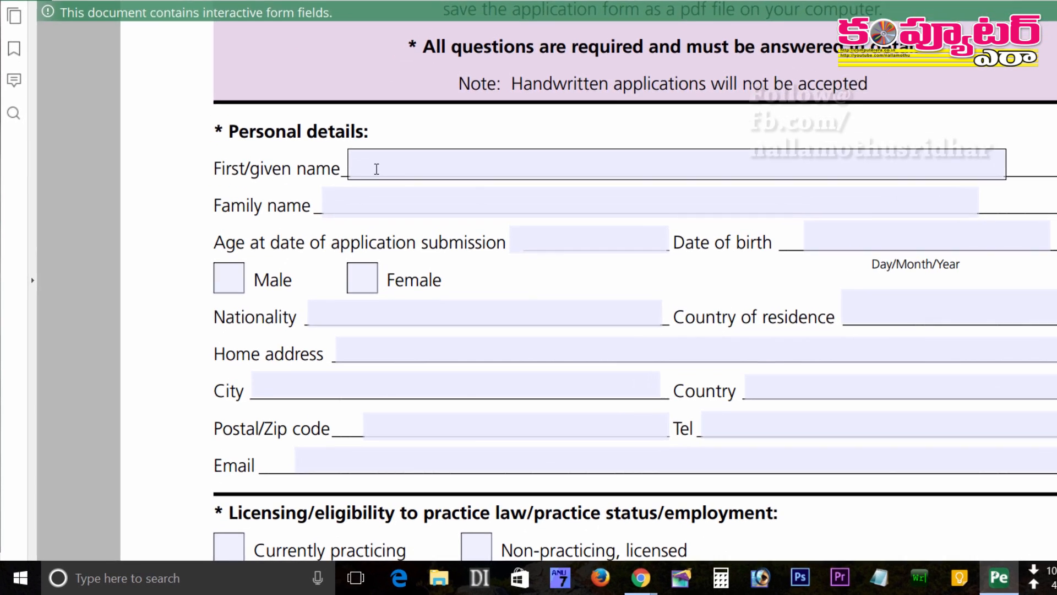
{"action": "left_click", "coordinate": [303, 181]}
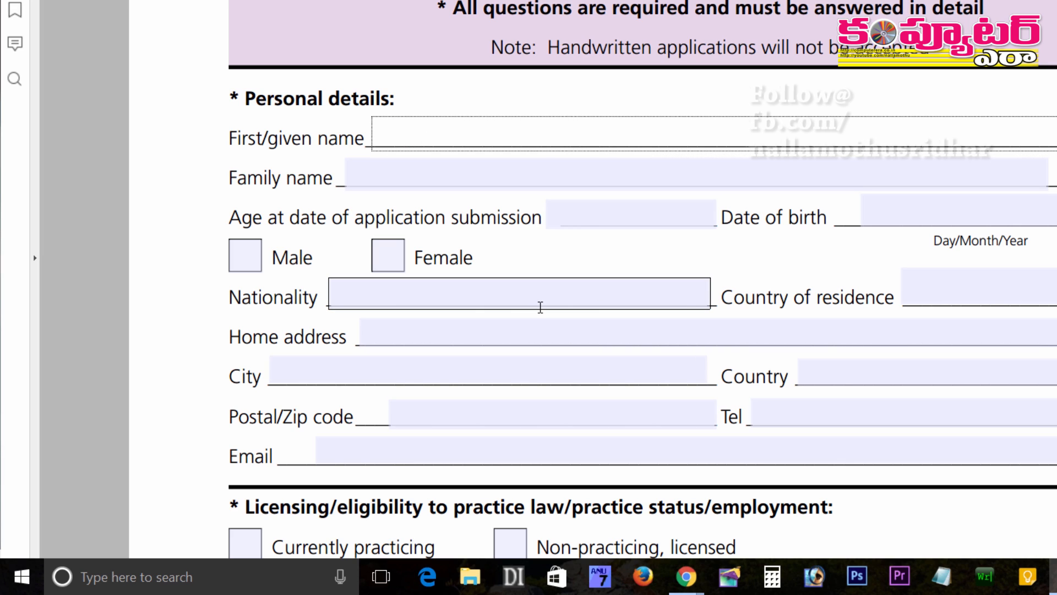
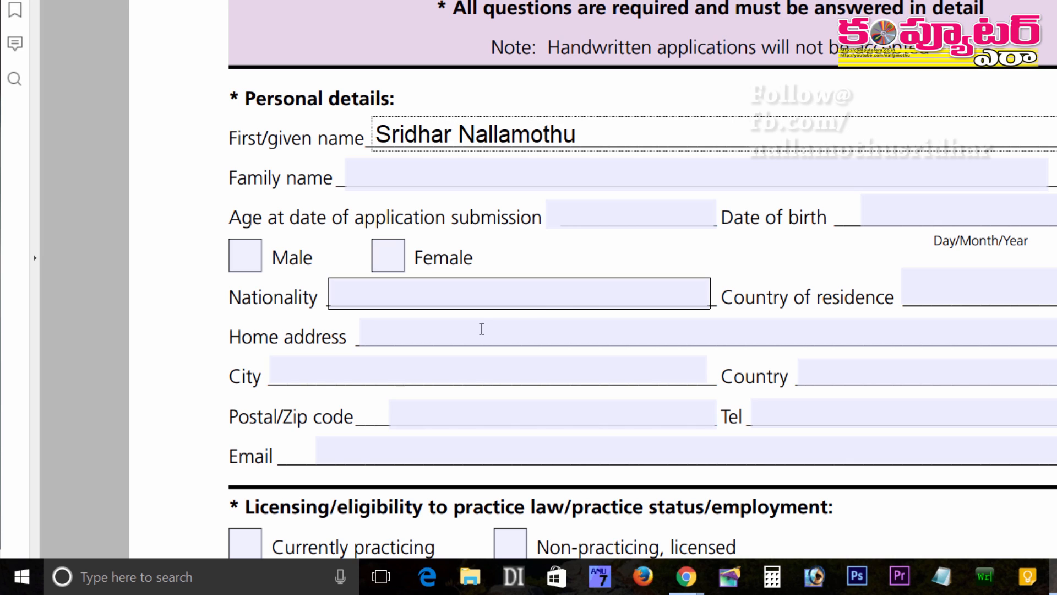
Tick Male, enter Indian as the nationality, and focus the If currently employed field
{"action": "left_click", "coordinate": [410, 184]}
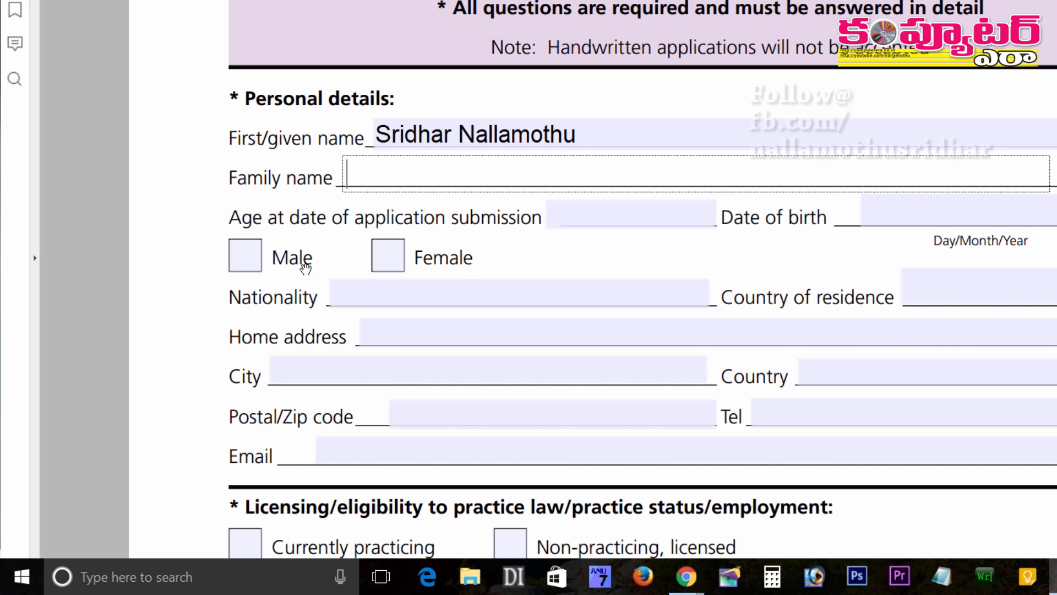
{"action": "left_click", "coordinate": [243, 265]}
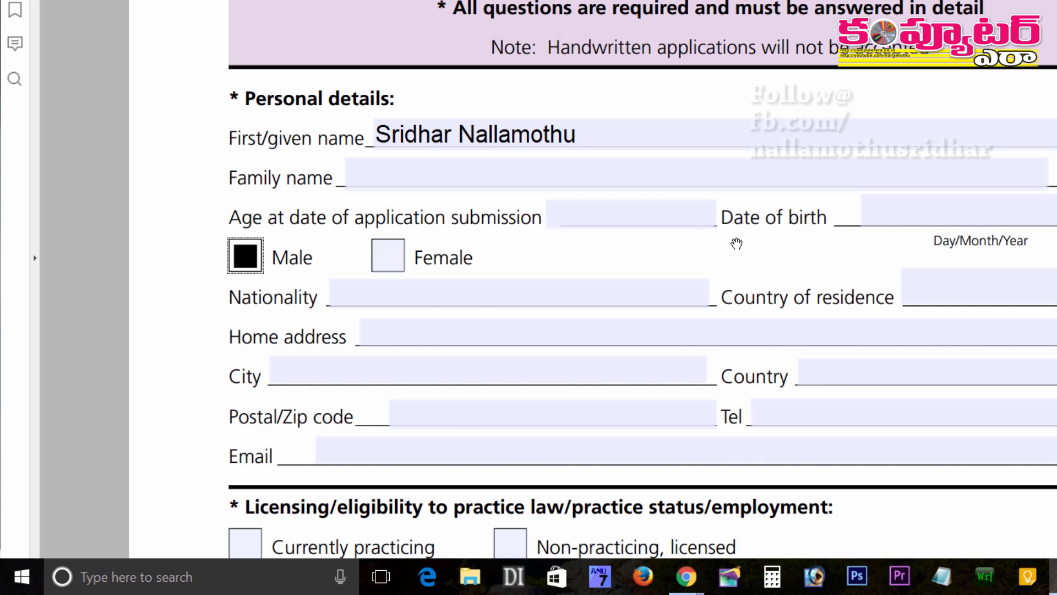
{"action": "left_click", "coordinate": [372, 293]}
{"action": "type", "text": "Indian"}
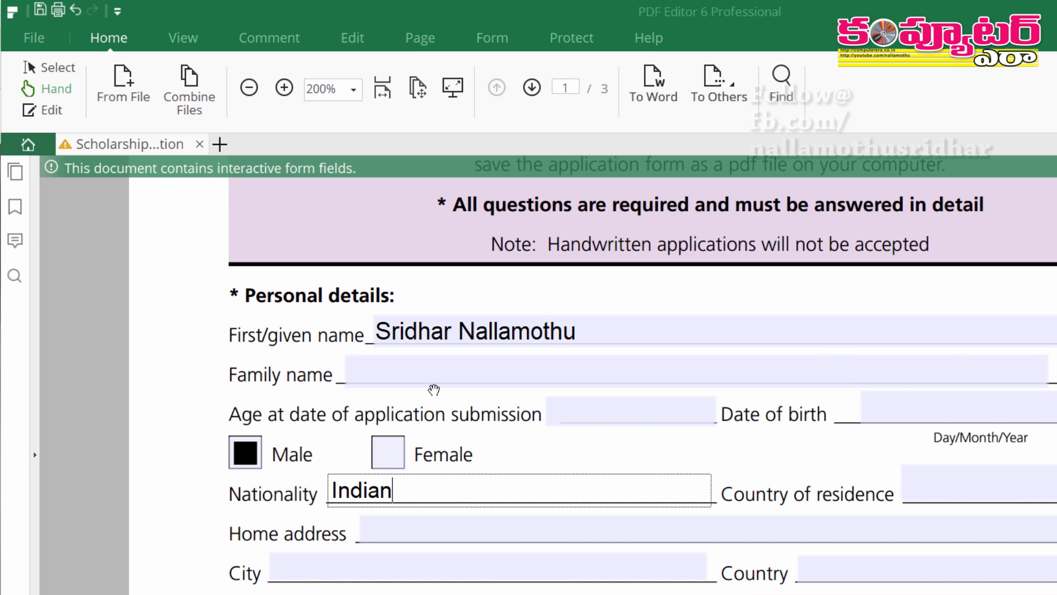
{"action": "scroll", "coordinate": [431, 388], "scroll_direction": "down", "scroll_amount": 5}
{"action": "scroll", "coordinate": [434, 390], "scroll_direction": "up", "scroll_amount": 8}
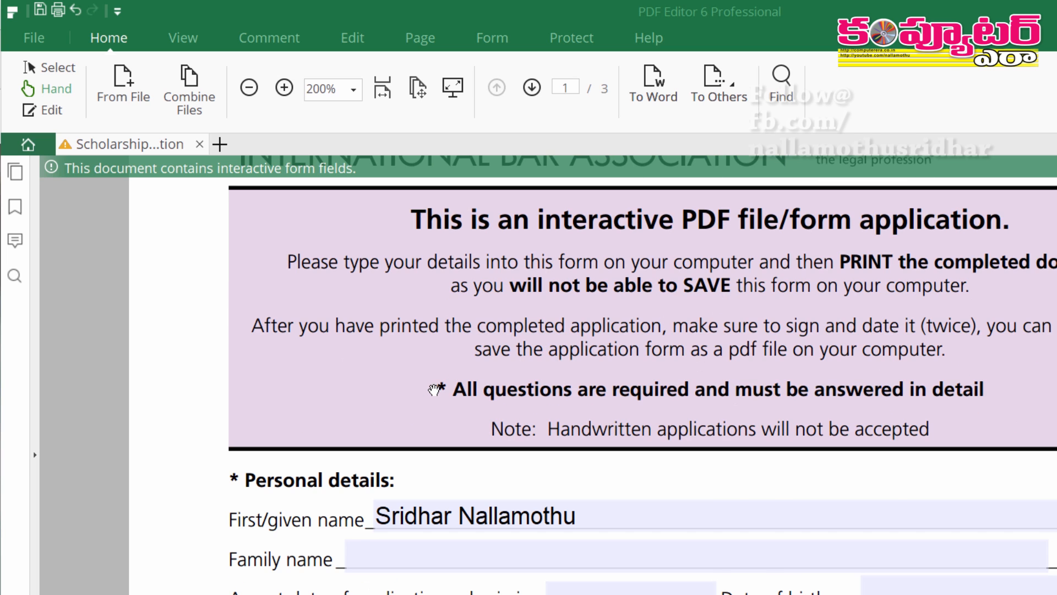
{"action": "scroll", "coordinate": [435, 389], "scroll_direction": "down", "scroll_amount": 9}
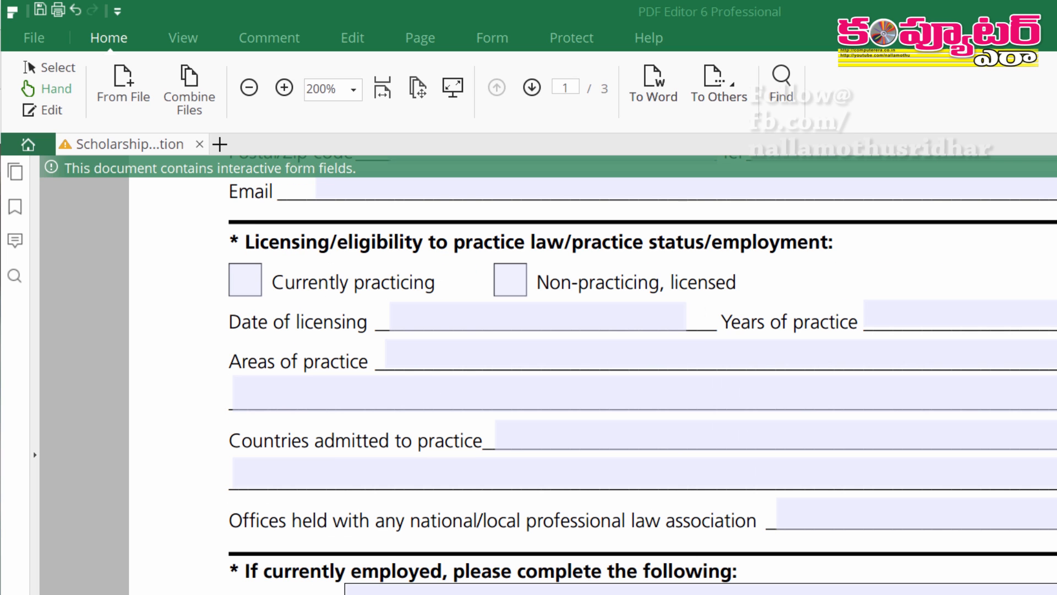
{"action": "left_click", "coordinate": [390, 590]}
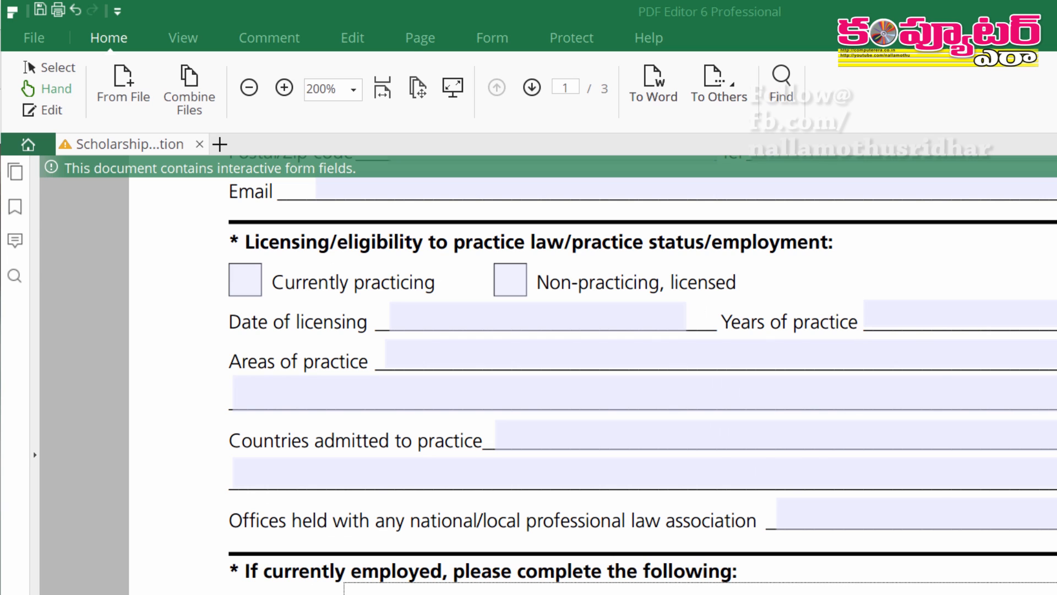
Open a second PDF with First Name, Last Name and Occupation labels from the Desktop
{"action": "left_click", "coordinate": [25, 44]}
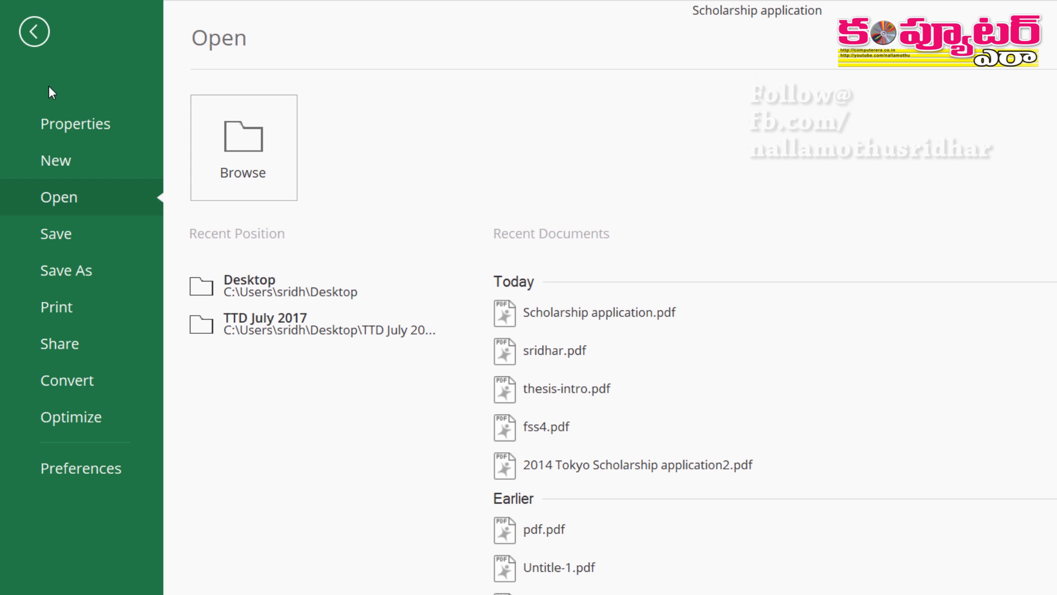
{"action": "left_click", "coordinate": [222, 144]}
{"action": "left_click", "coordinate": [521, 288]}
{"action": "left_click", "coordinate": [553, 406]}
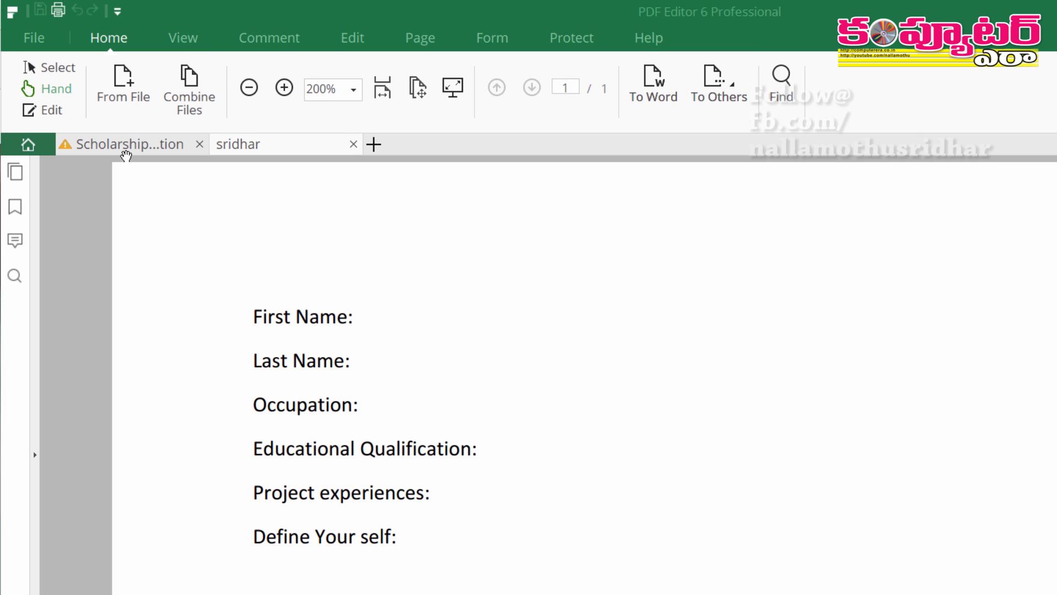
{"action": "left_click", "coordinate": [350, 43]}
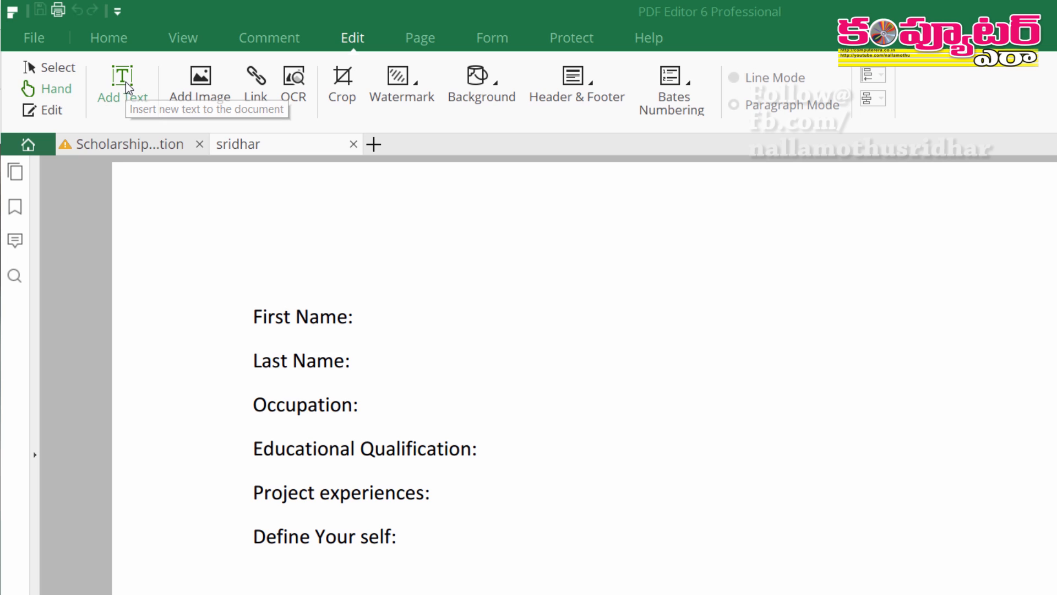
Turn on text editing and type a first name into the First Name text block
{"action": "left_click", "coordinate": [43, 110]}
{"action": "left_click", "coordinate": [283, 317]}
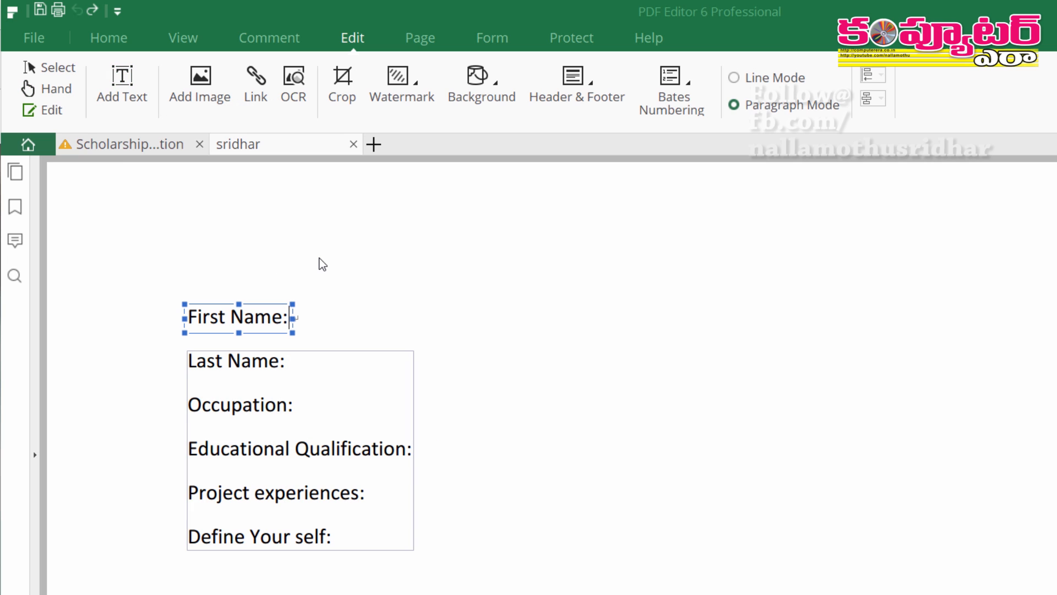
{"action": "type", "text": "Sridhar"}
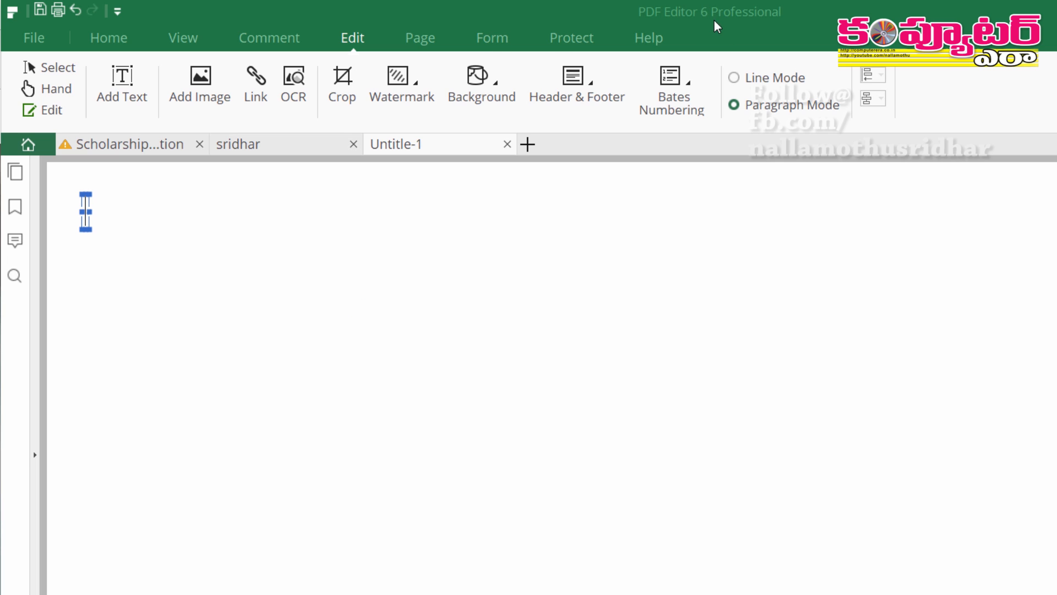
Add a text field named Name with the tooltip 'Enter your first name'
{"action": "left_click", "coordinate": [488, 37]}
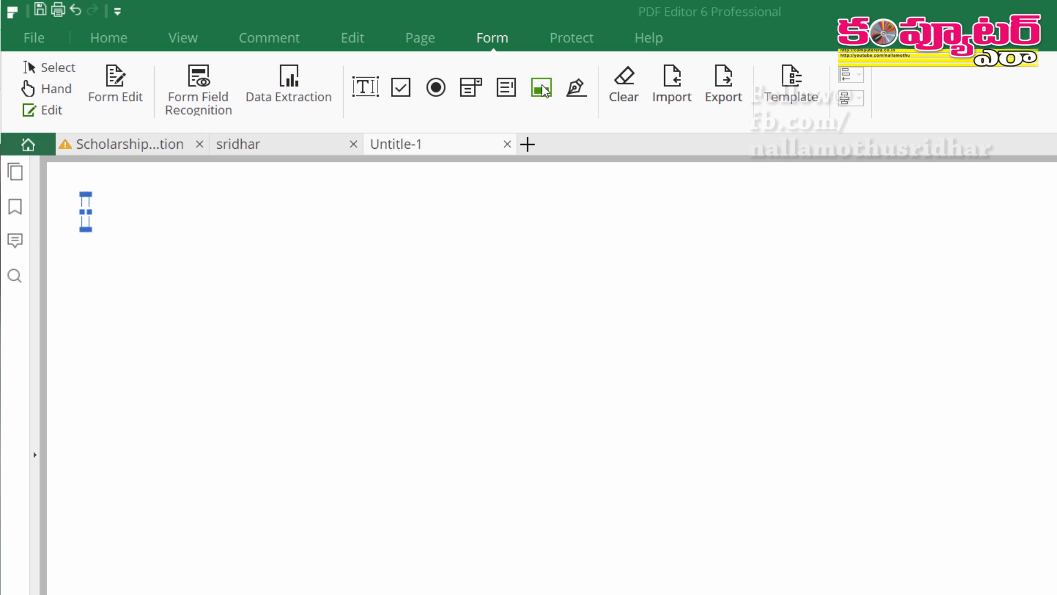
{"action": "left_click", "coordinate": [366, 94]}
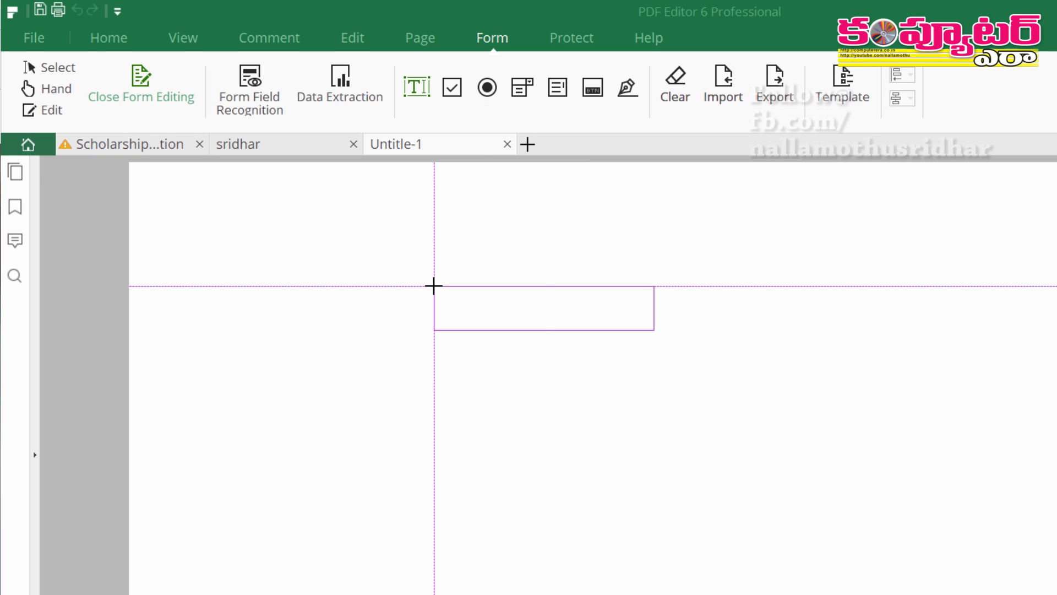
{"action": "left_click", "coordinate": [434, 286]}
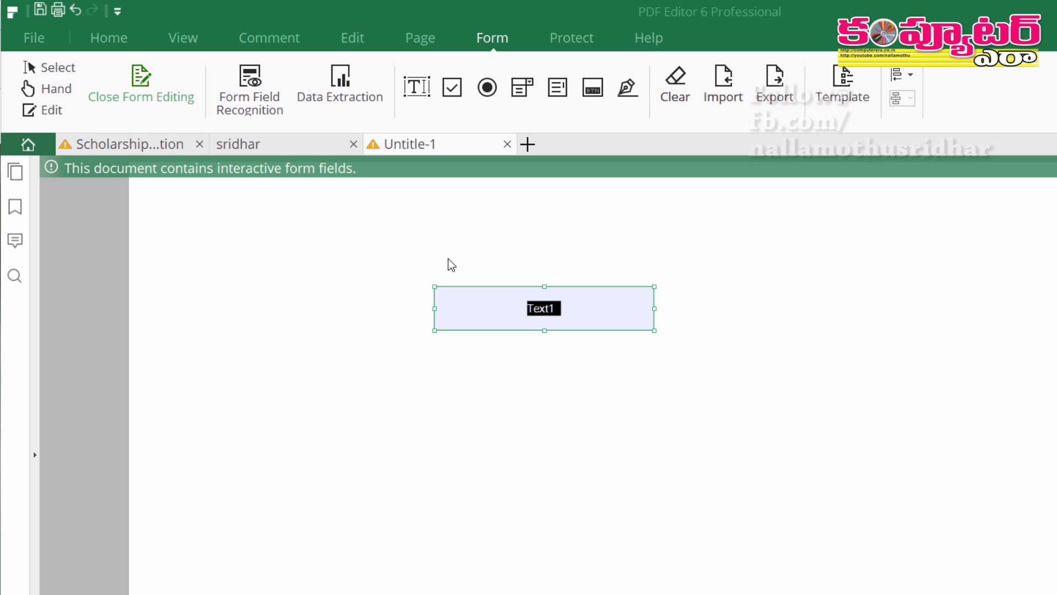
{"action": "double_click", "coordinate": [555, 300]}
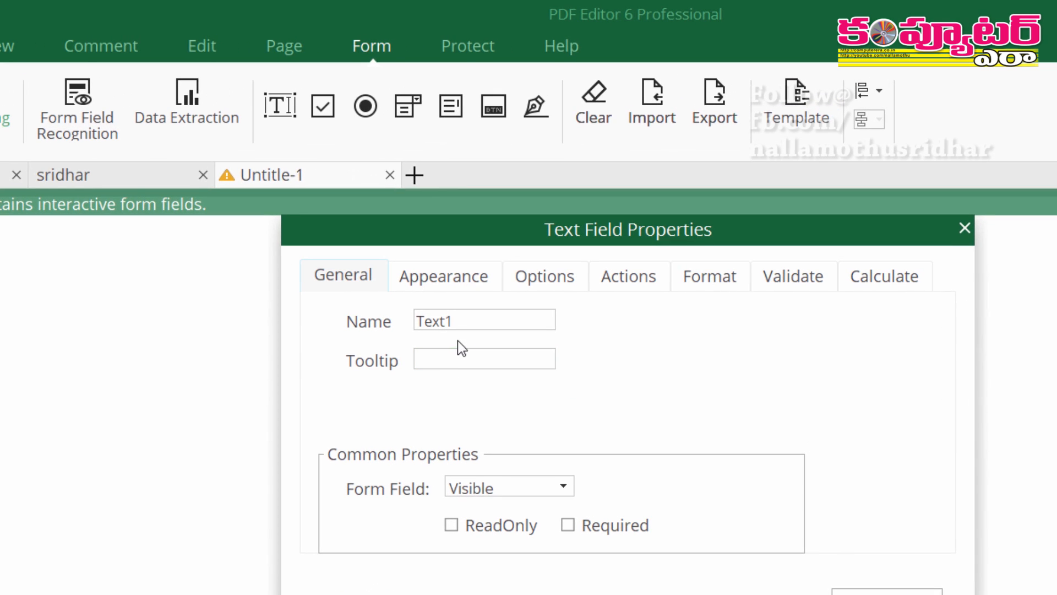
{"action": "left_click", "coordinate": [470, 323]}
{"action": "key", "text": "ctrl+a"}
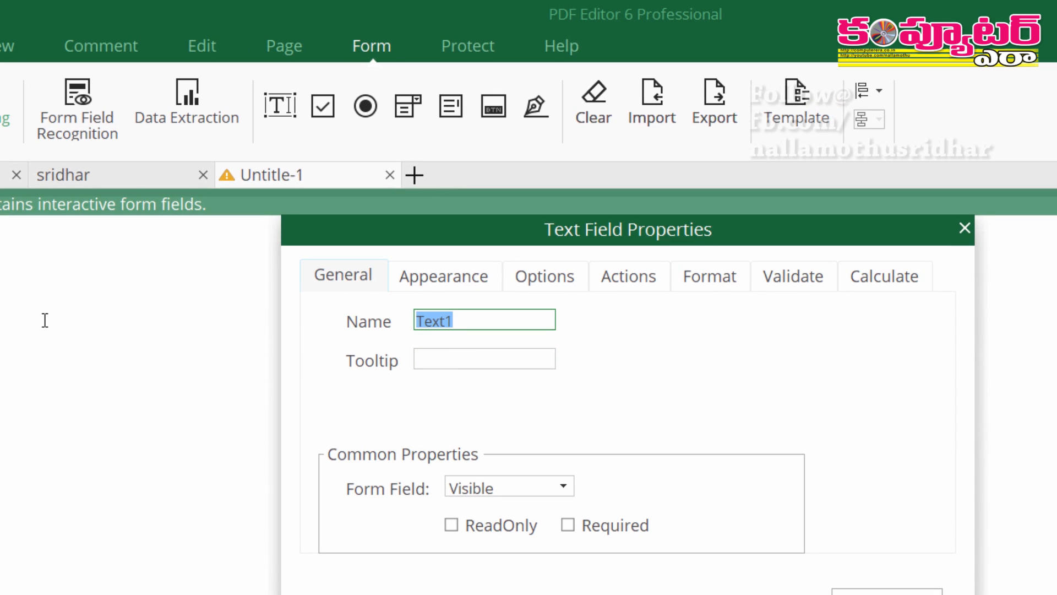
{"action": "type", "text": "Name:"}
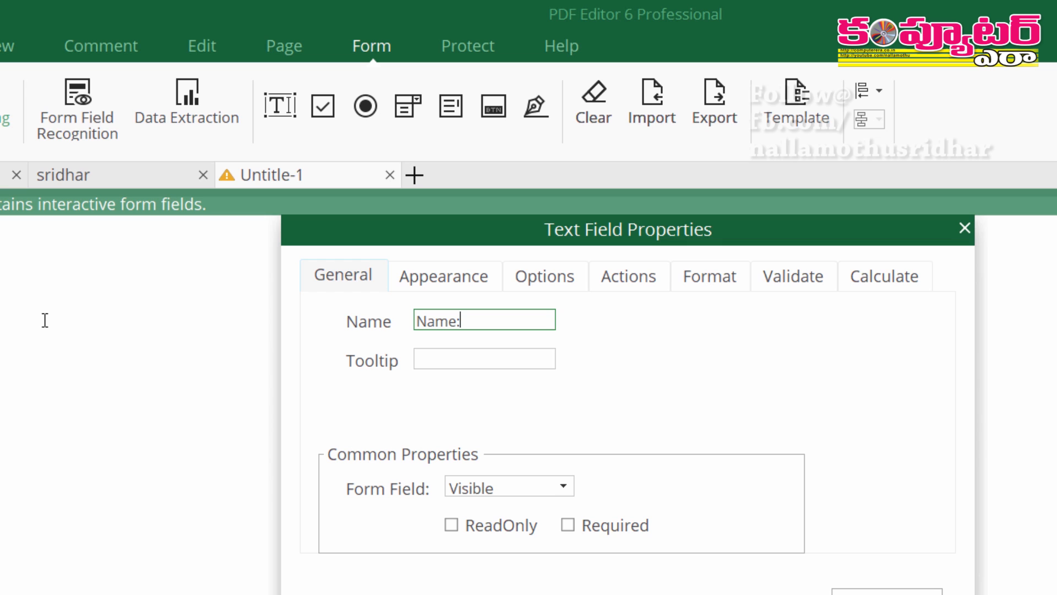
{"action": "left_click", "coordinate": [431, 352]}
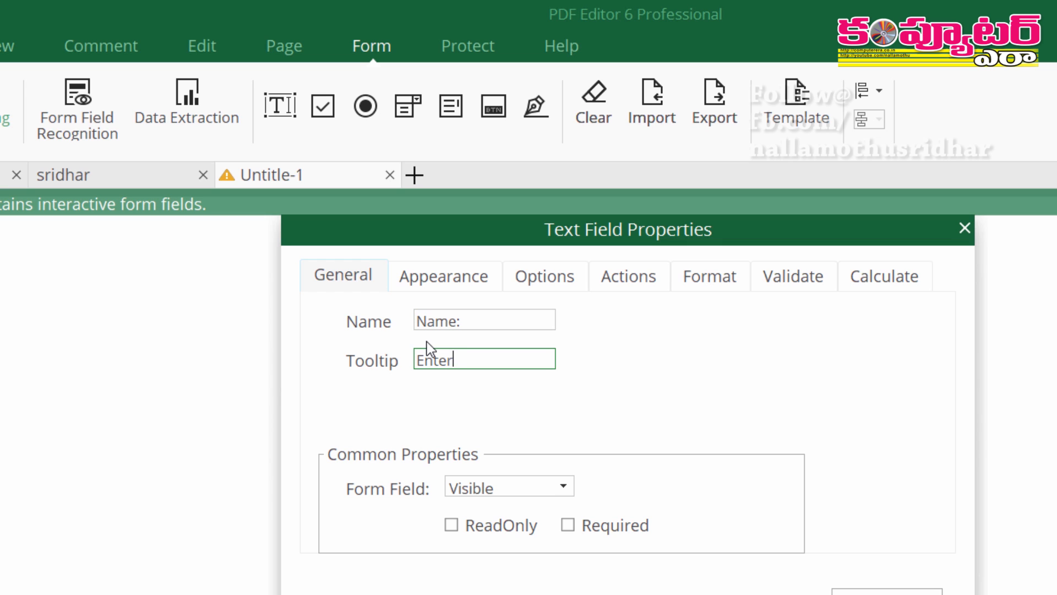
{"action": "type", "text": "Enter your first name"}
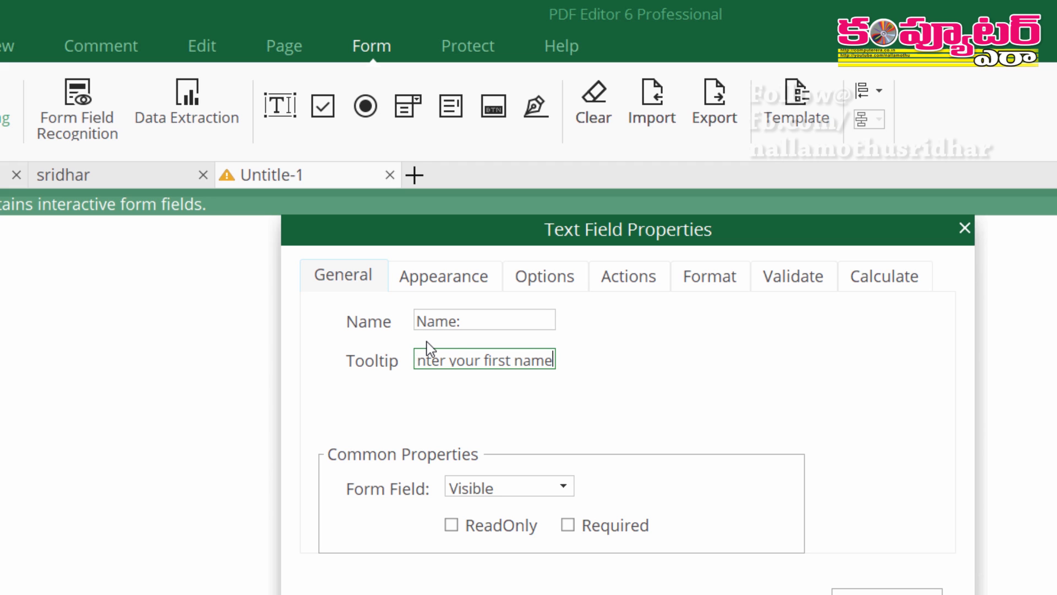
Review the field's Appearance, Options, Actions and Format settings, then close its properties
{"action": "left_click", "coordinate": [438, 286]}
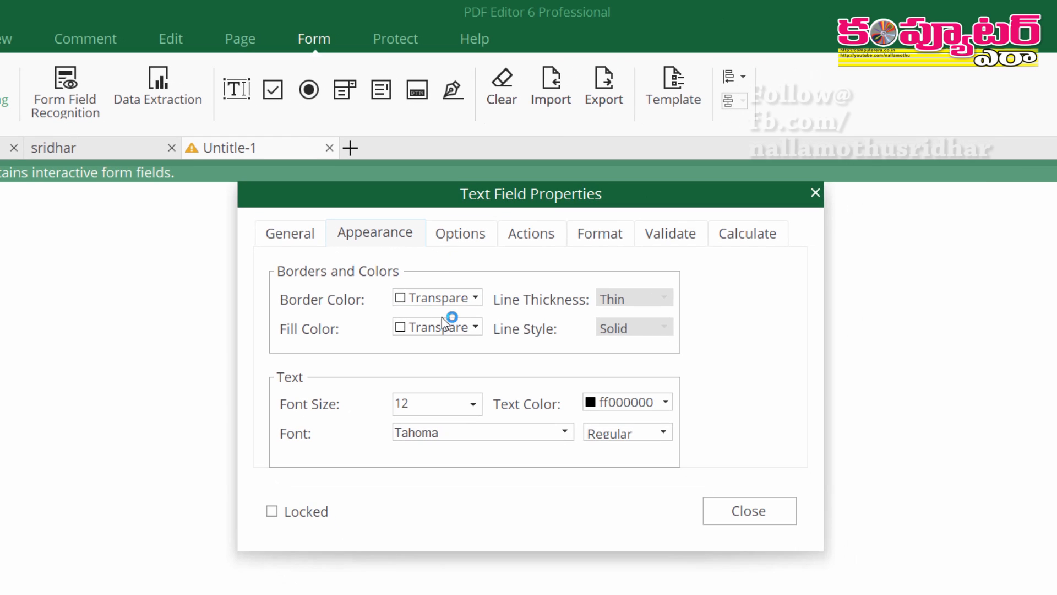
{"action": "left_click", "coordinate": [477, 238]}
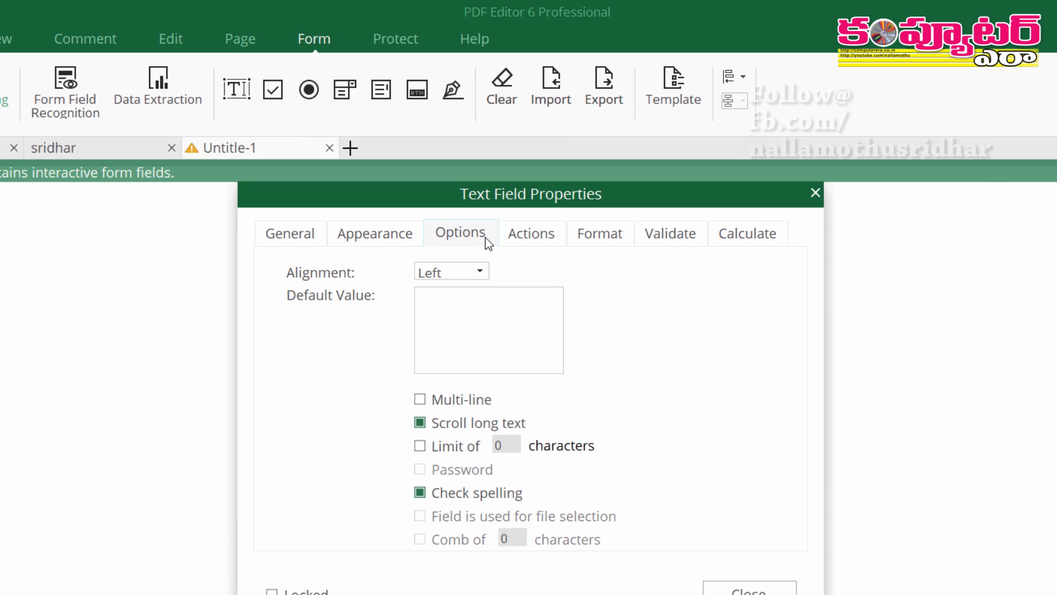
{"action": "left_click", "coordinate": [534, 236]}
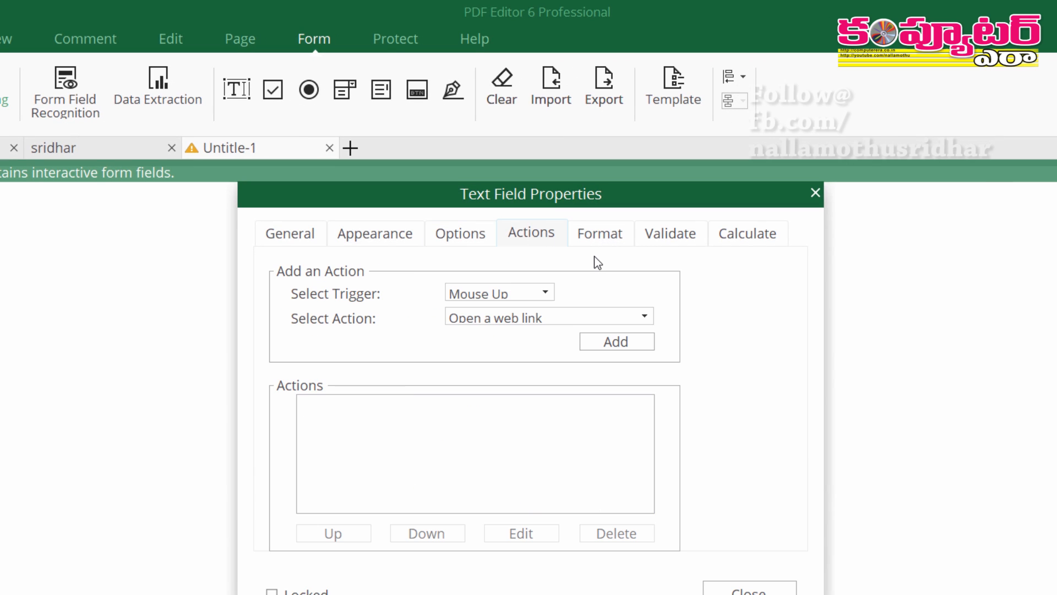
{"action": "left_click", "coordinate": [613, 245]}
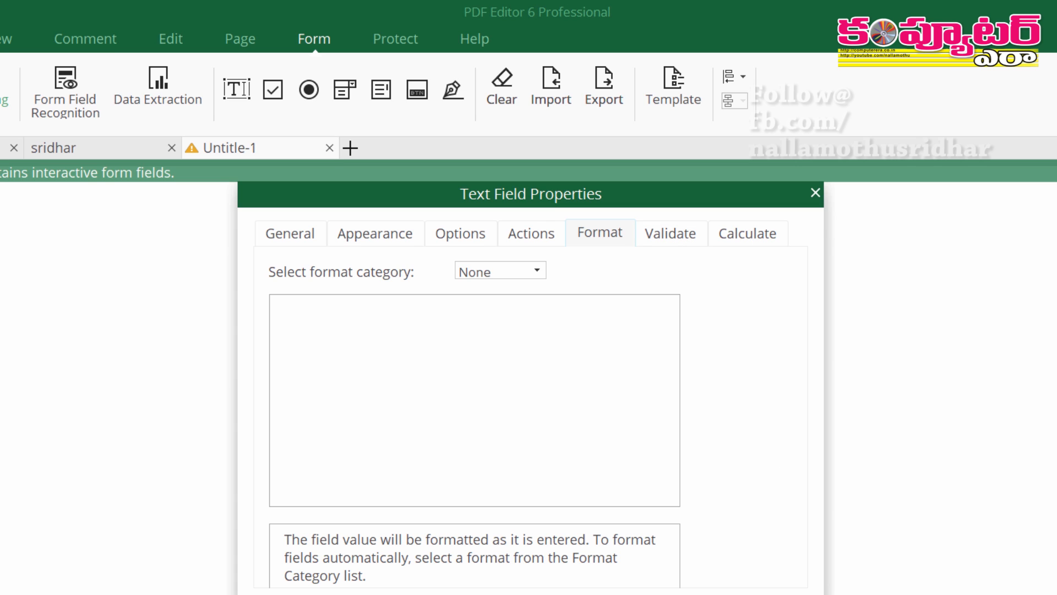
{"action": "left_click", "coordinate": [695, 593]}
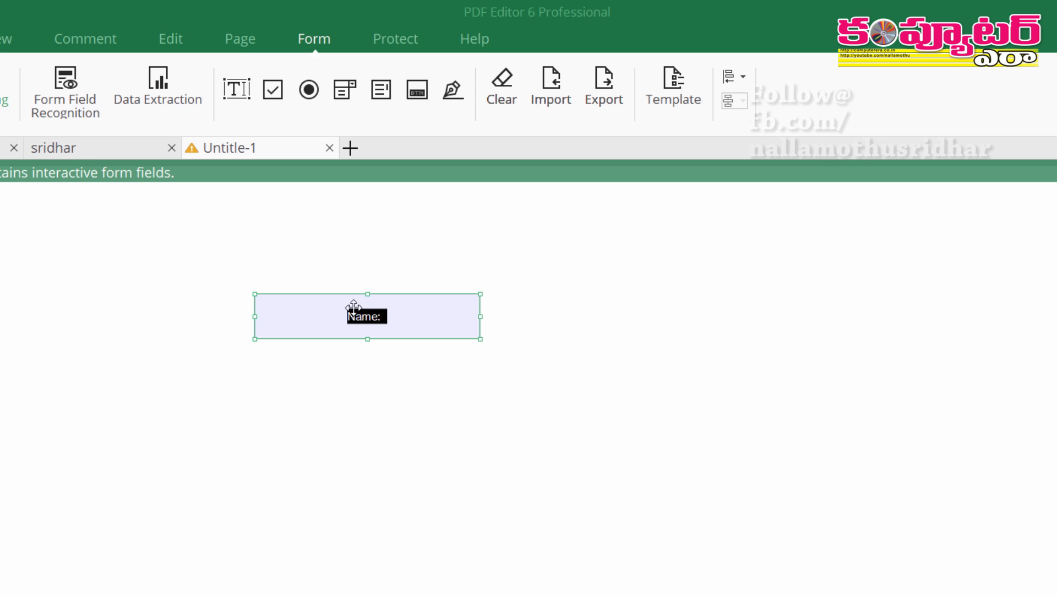
Place radio button Group1 below the Name field and draw list box List Box1 beside it
{"action": "left_click", "coordinate": [309, 97]}
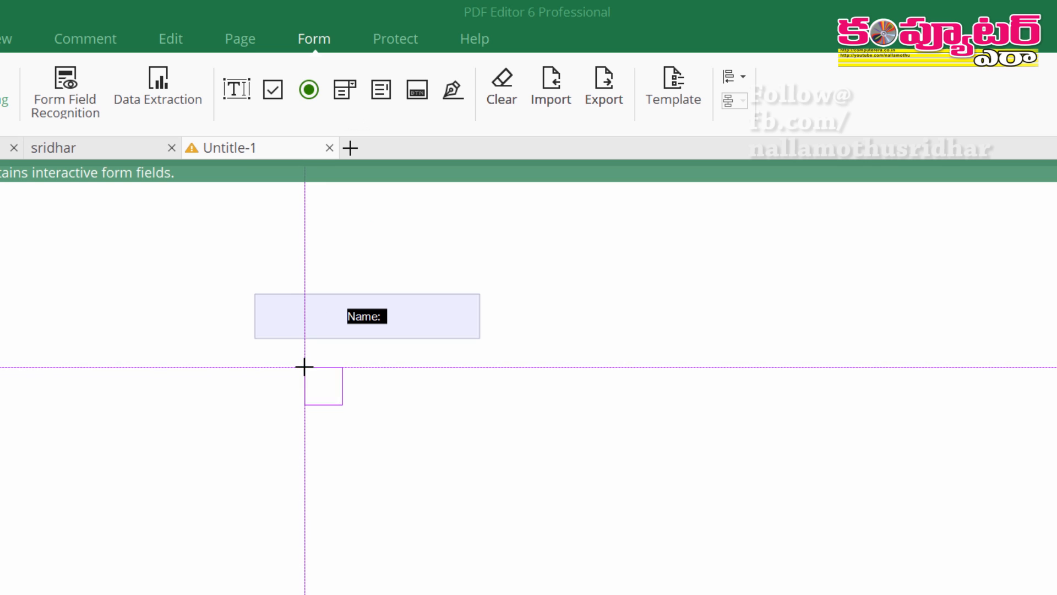
{"action": "left_click", "coordinate": [305, 367]}
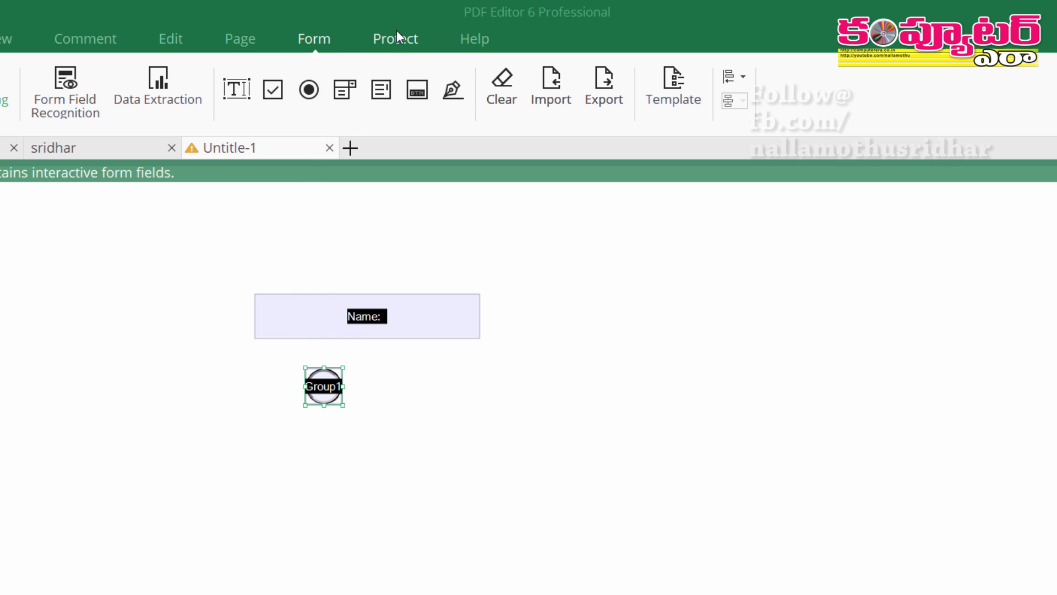
{"action": "left_click", "coordinate": [390, 91]}
{"action": "left_click_drag", "start_coordinate": [413, 370], "coordinate": [741, 453]}
{"action": "double_click", "coordinate": [517, 435]}
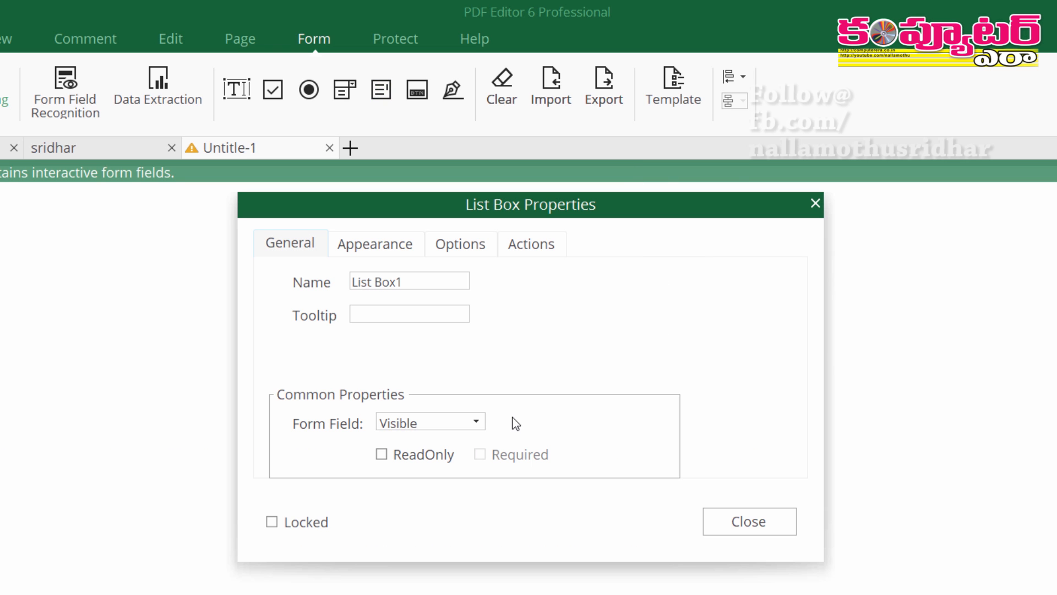
{"action": "left_click", "coordinate": [777, 529]}
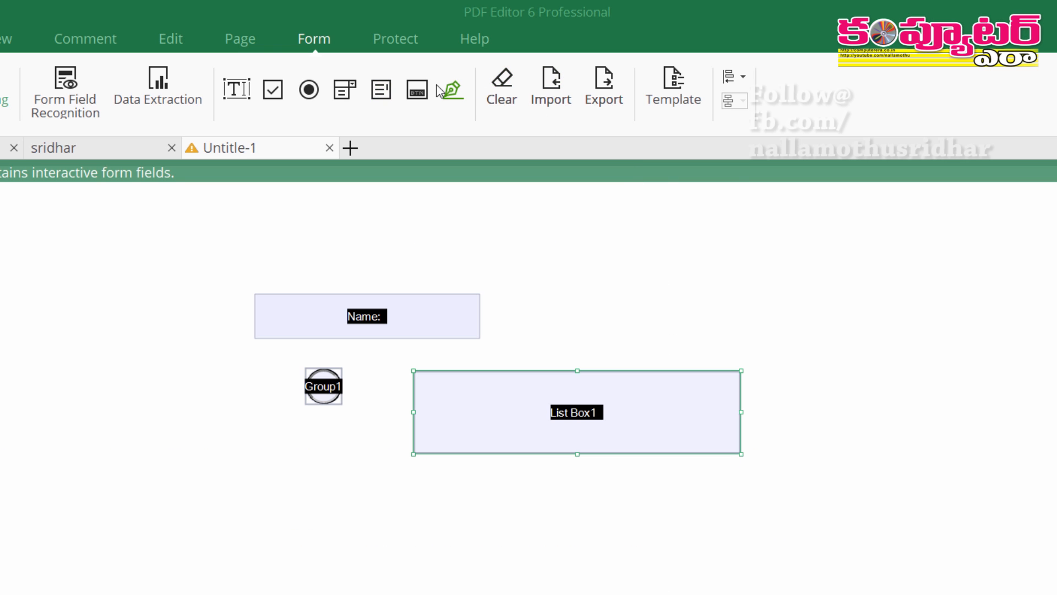
Add push button Button1 below the list box and check its properties
{"action": "left_click", "coordinate": [421, 94]}
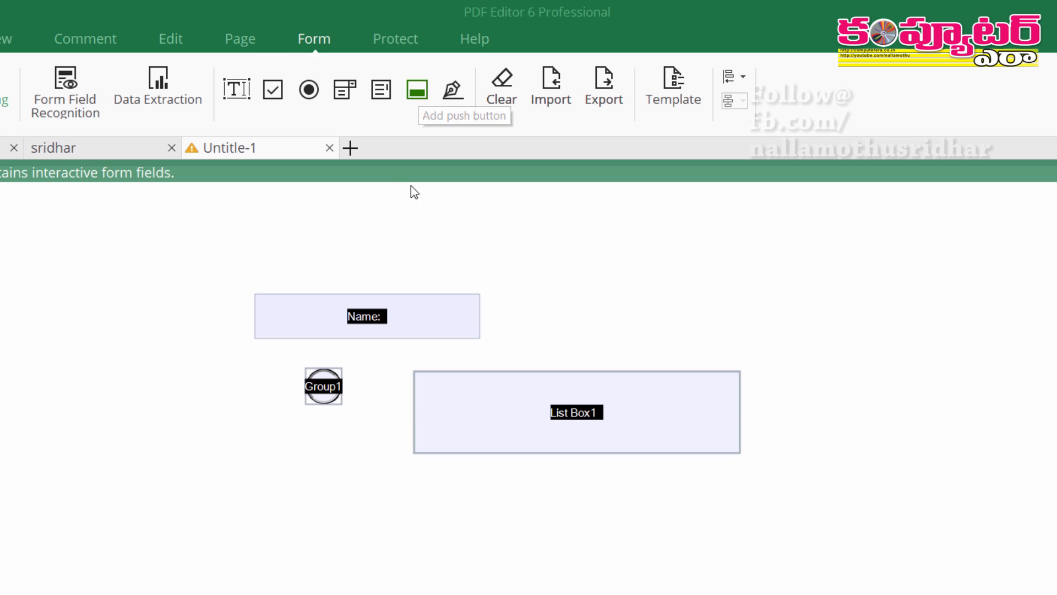
{"action": "left_click", "coordinate": [408, 494]}
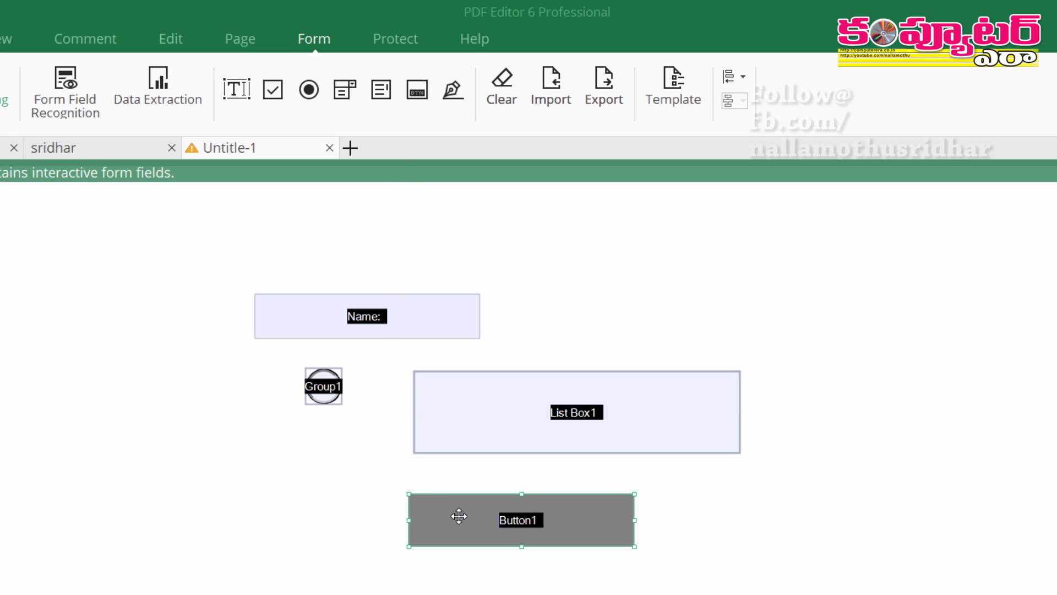
{"action": "double_click", "coordinate": [535, 521]}
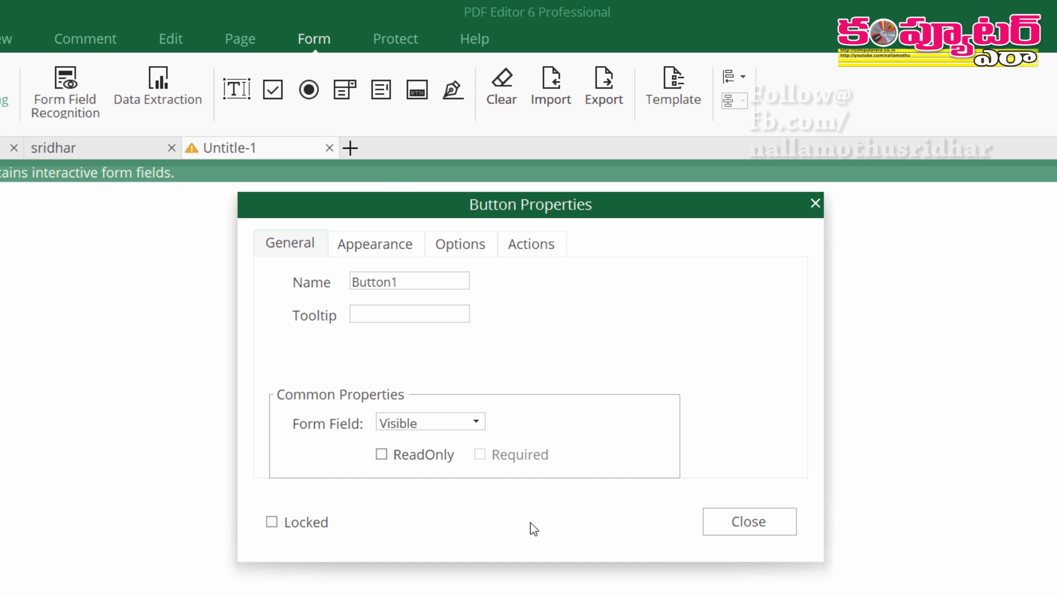
{"action": "left_click", "coordinate": [727, 528]}
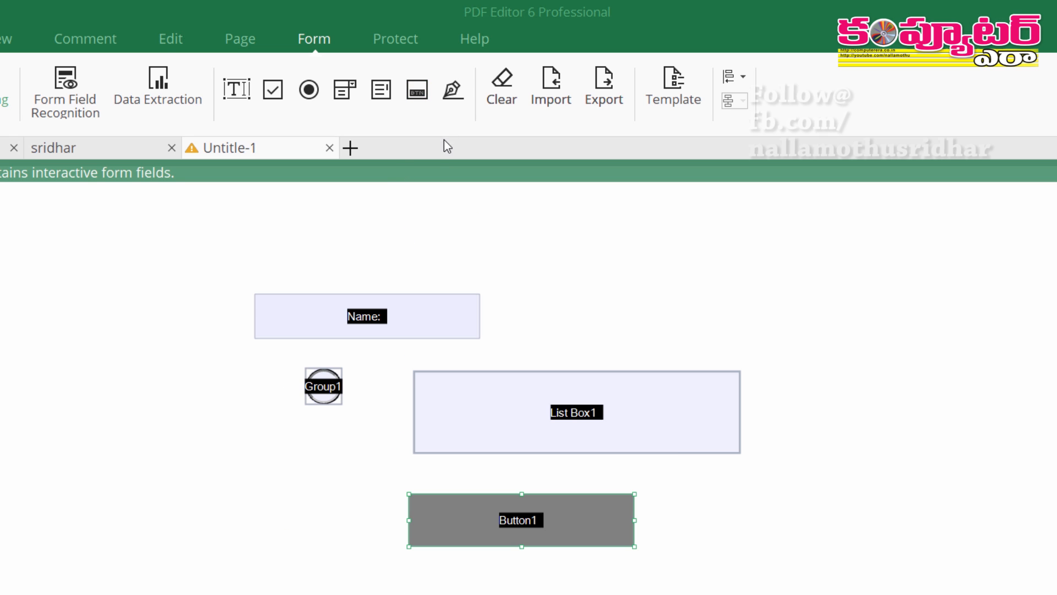
Add a Sign Here signature field near the page bottom and draw Combo Box1 at lower left
{"action": "left_click", "coordinate": [449, 102]}
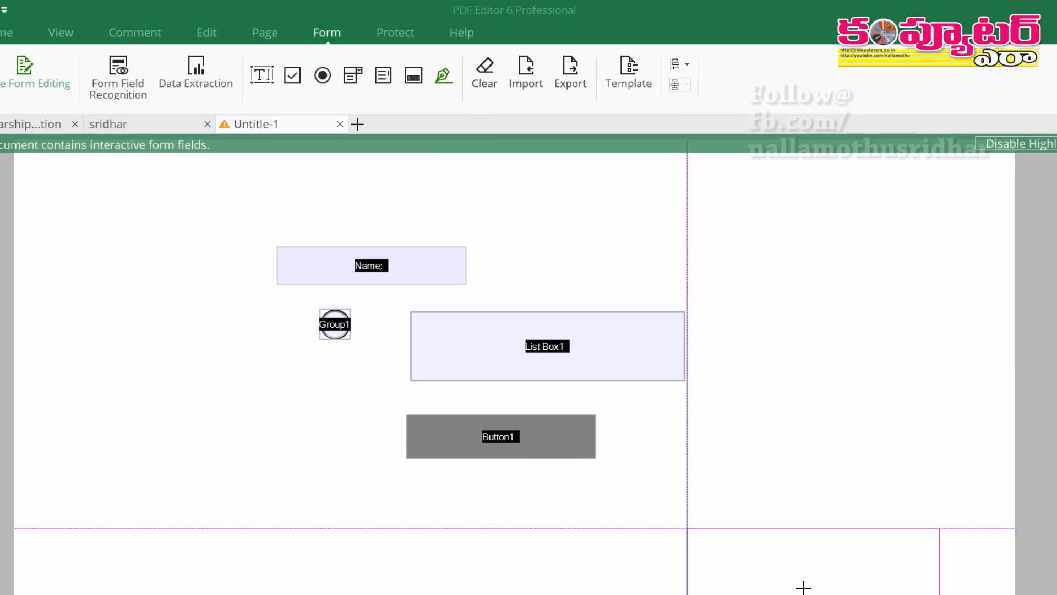
{"action": "left_click", "coordinate": [909, 594]}
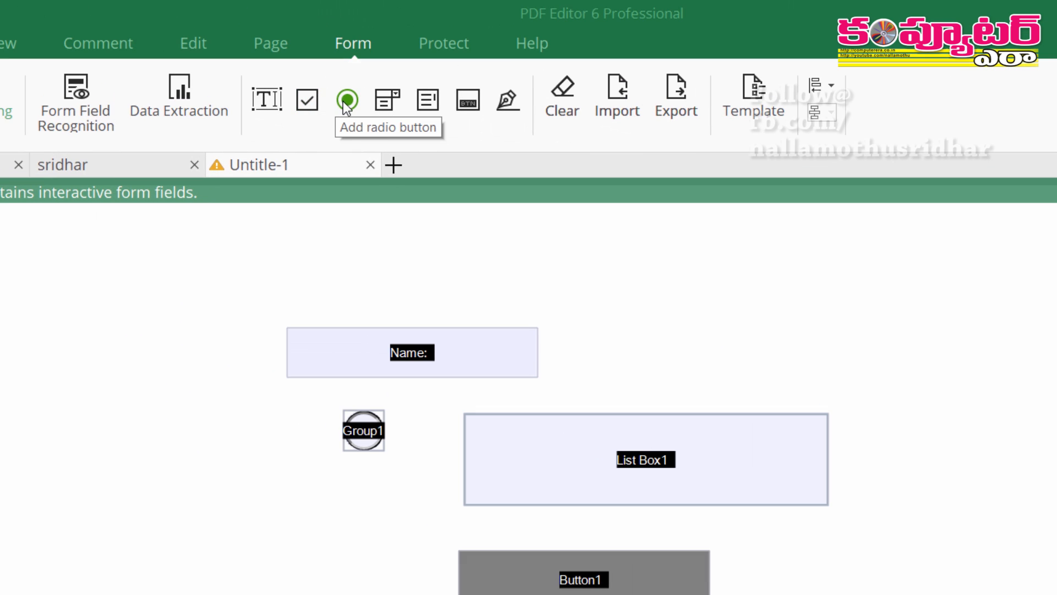
{"action": "left_click", "coordinate": [386, 108]}
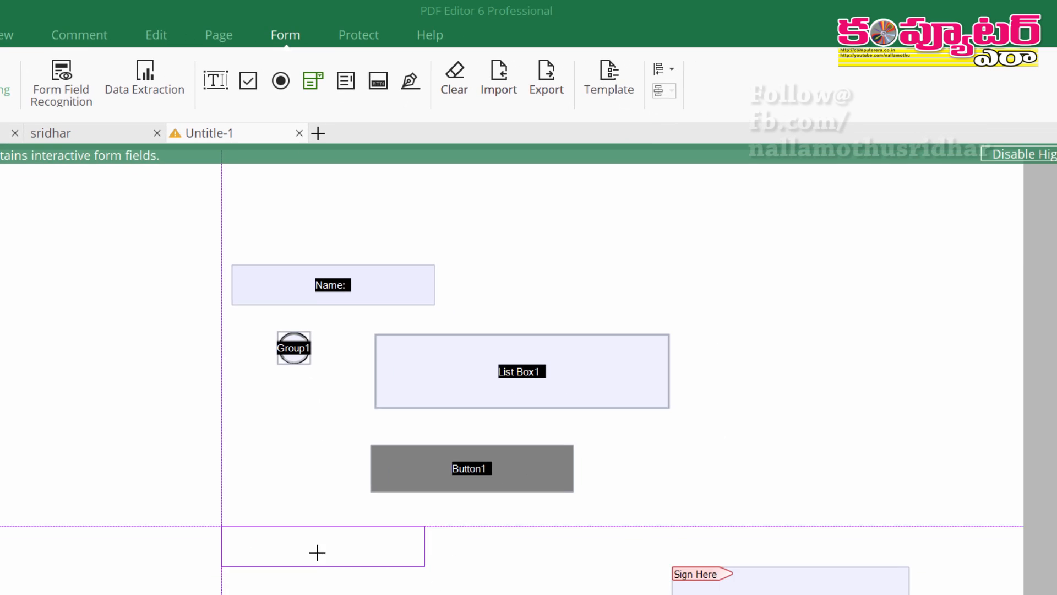
{"action": "left_click_drag", "start_coordinate": [222, 526], "coordinate": [466, 590]}
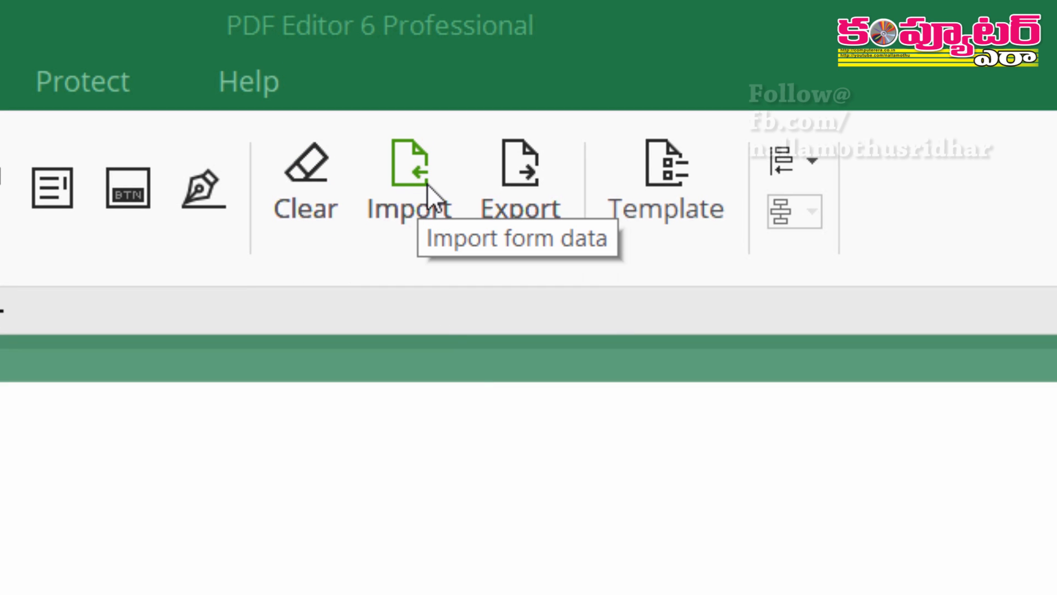
Cancel a form data import, then export the form data as FDF file Untitle-1 to the Desktop
{"action": "left_click", "coordinate": [419, 204]}
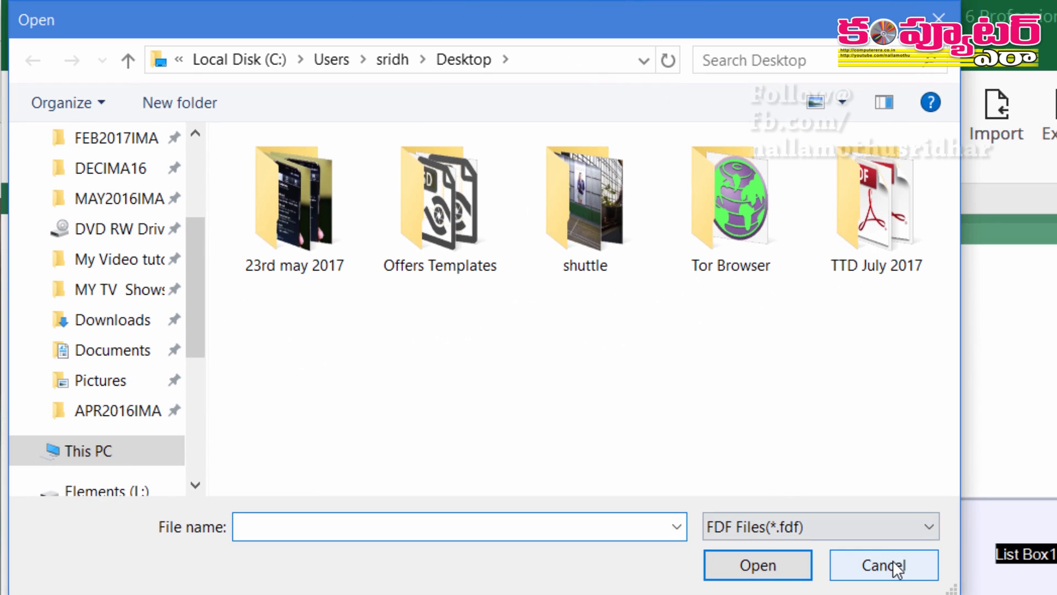
{"action": "left_click", "coordinate": [883, 563]}
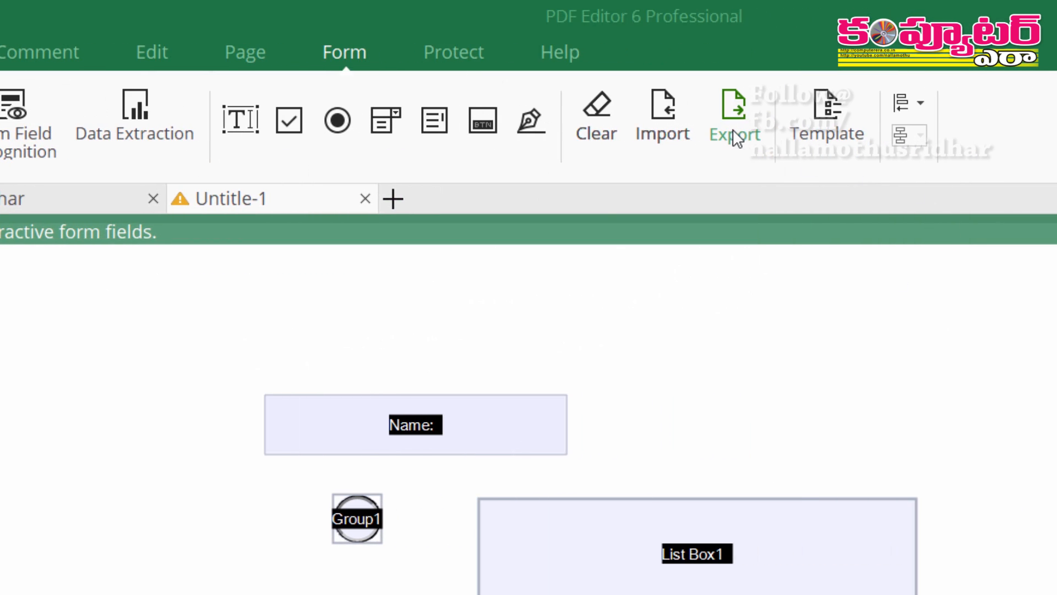
{"action": "left_click", "coordinate": [822, 130]}
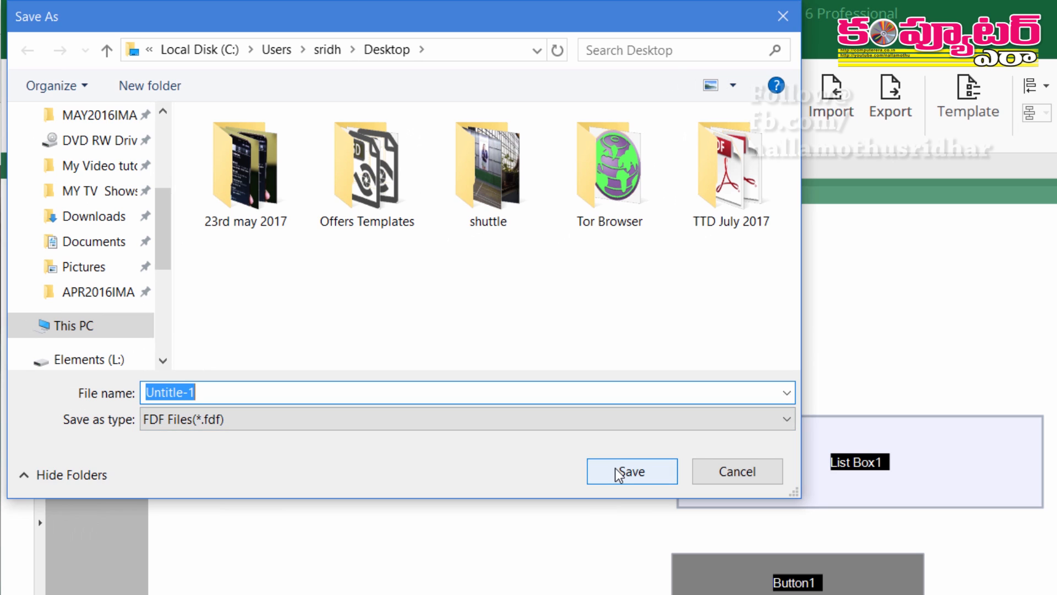
{"action": "left_click", "coordinate": [624, 474]}
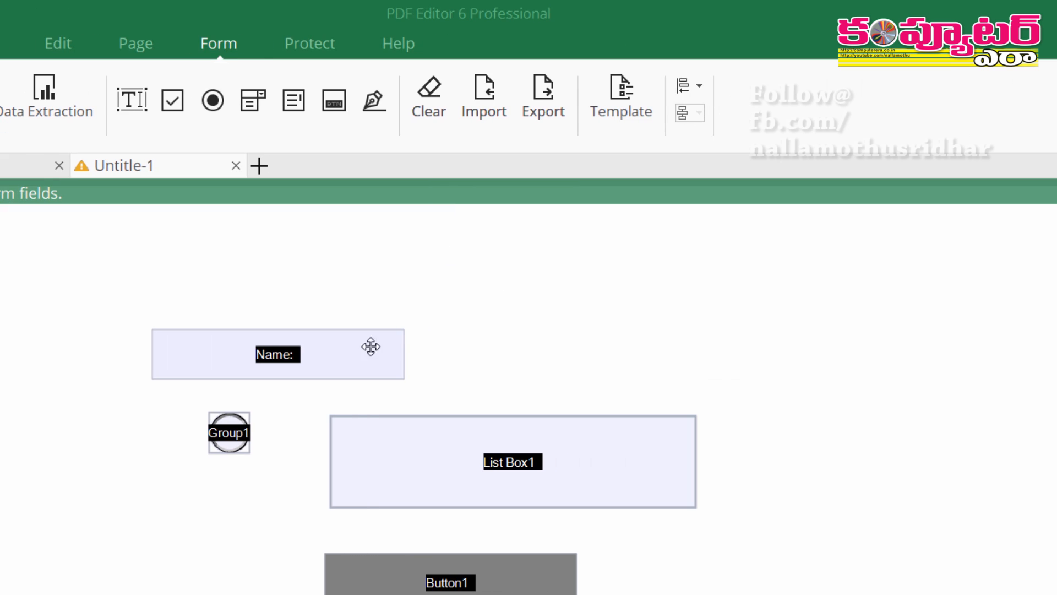
{"action": "left_click", "coordinate": [679, 347]}
{"action": "left_click", "coordinate": [442, 97]}
{"action": "left_click", "coordinate": [537, 463]}
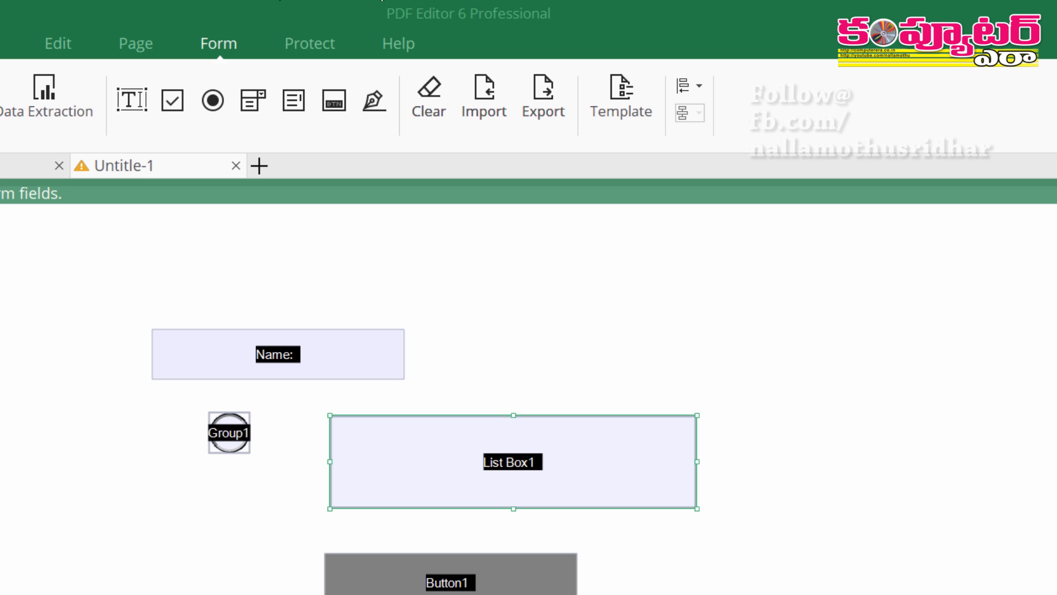
{"action": "left_click", "coordinate": [36, 44]}
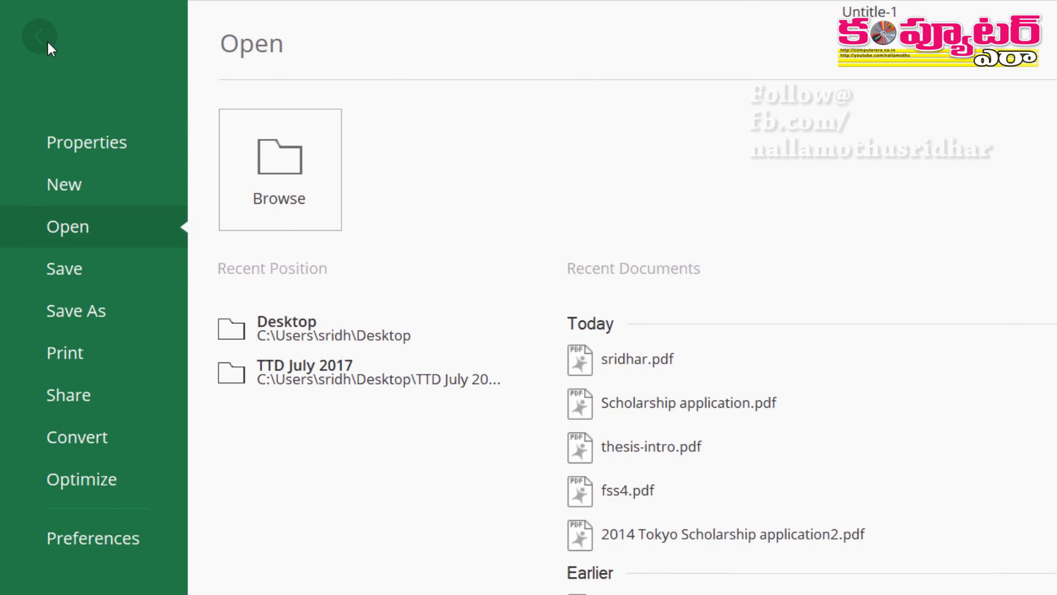
{"action": "left_click", "coordinate": [47, 42]}
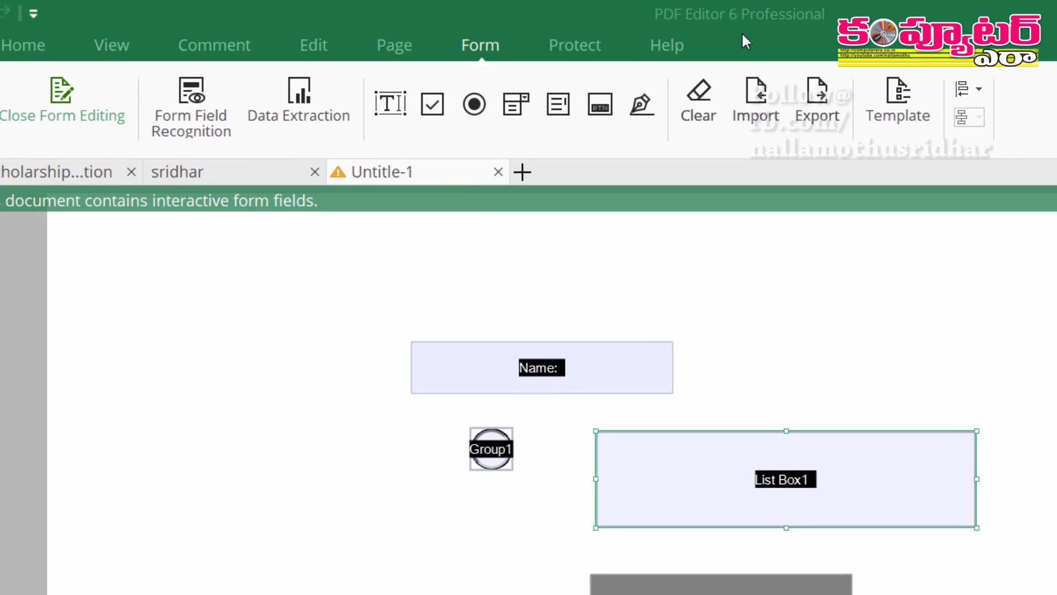